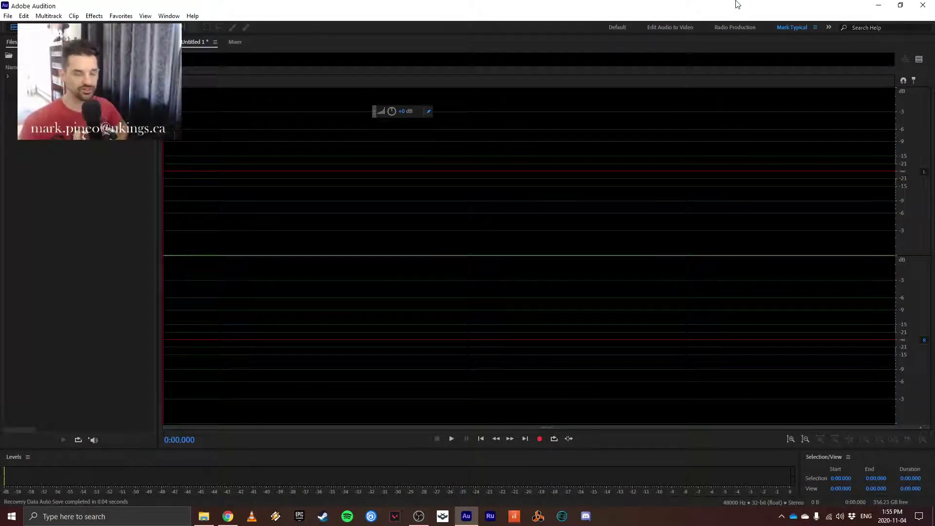
left_click(23, 16)
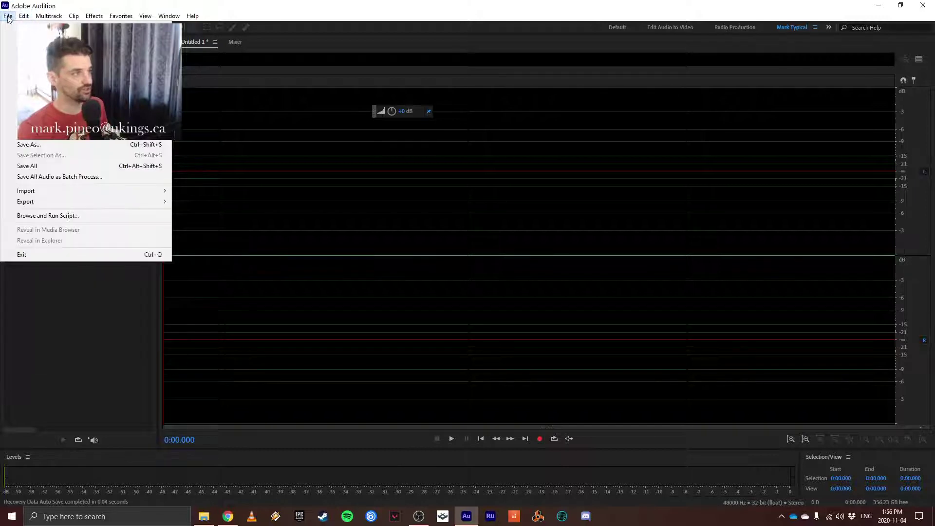
mouse_move(9, 37)
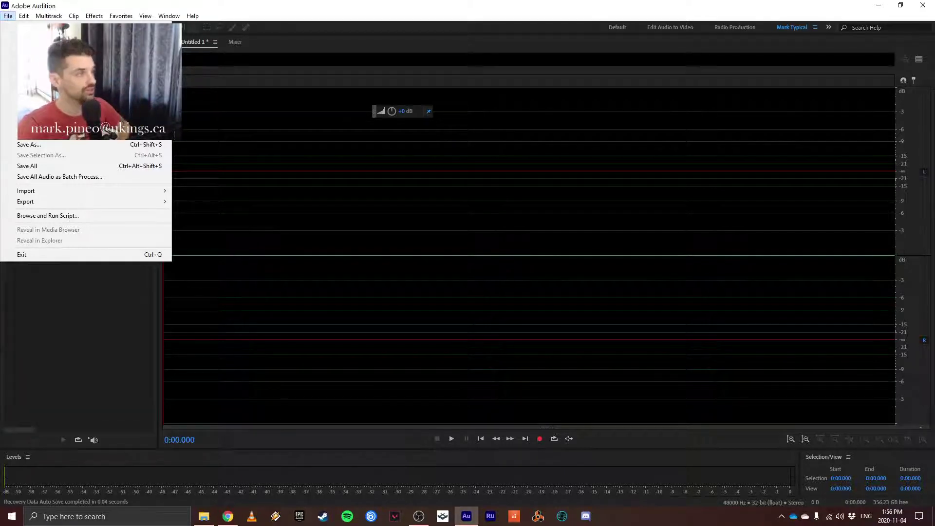
left_click(314, 20)
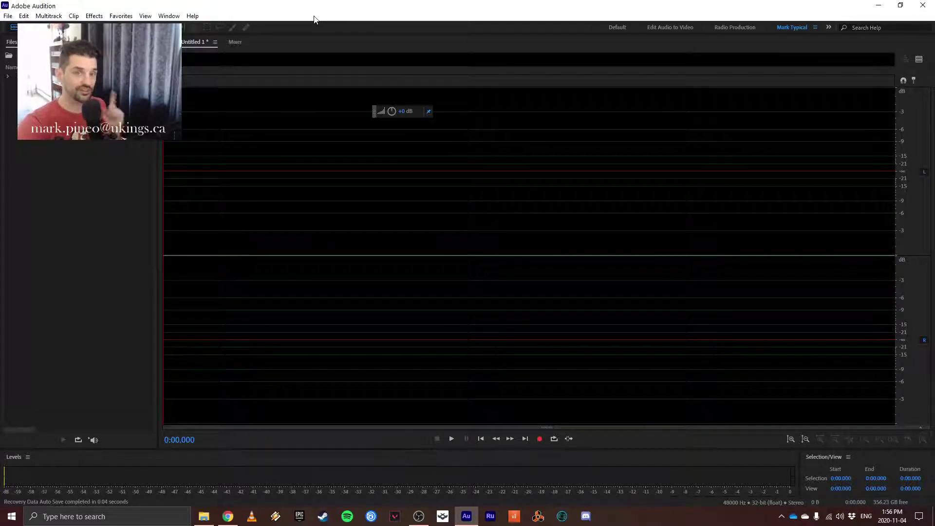
- Open the keyboard shortcuts editor, move its window aside and search the commands for "zoom to selection"
left_click(23, 15)
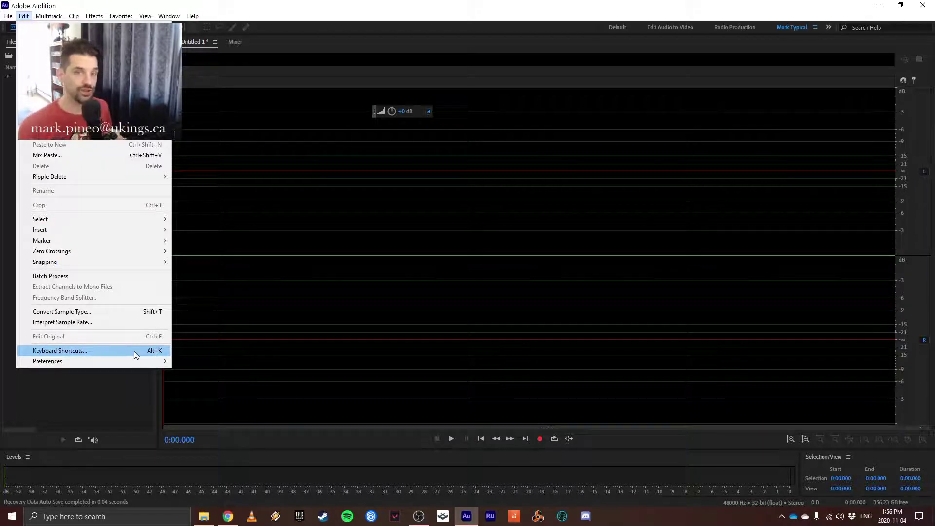
left_click(95, 350)
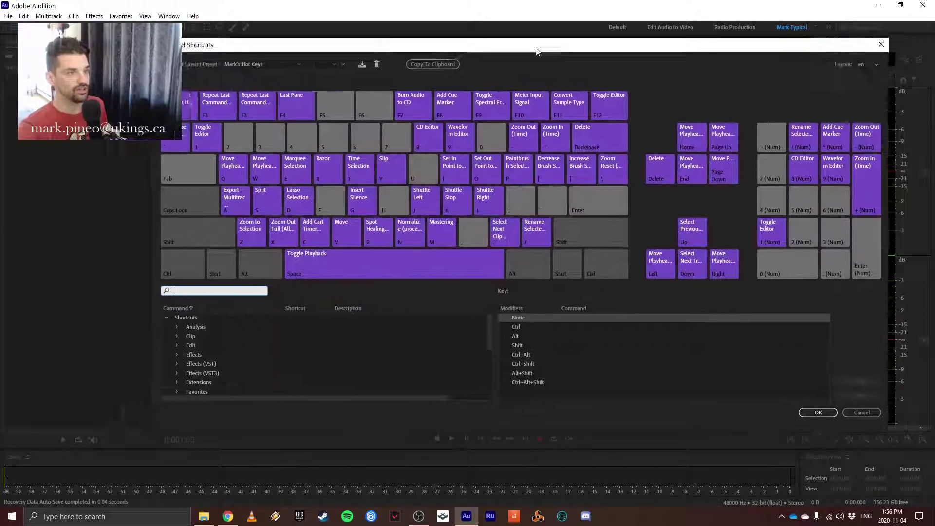
left_click_drag(535, 50, 474, 57)
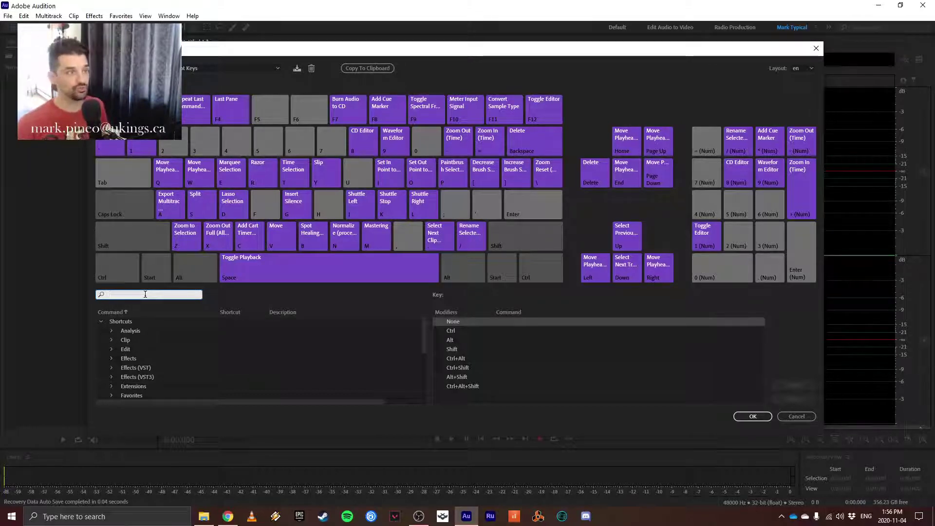
type("zoo")
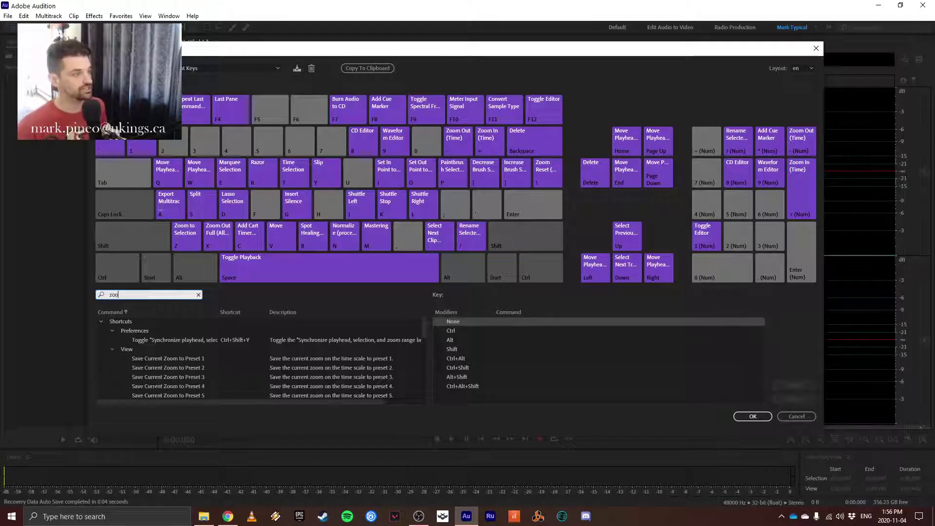
type("m to s")
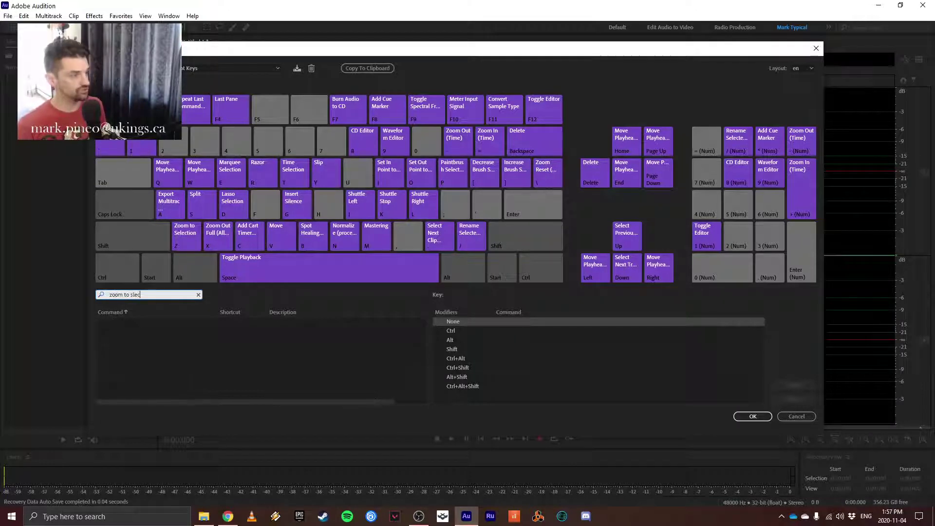
type("election")
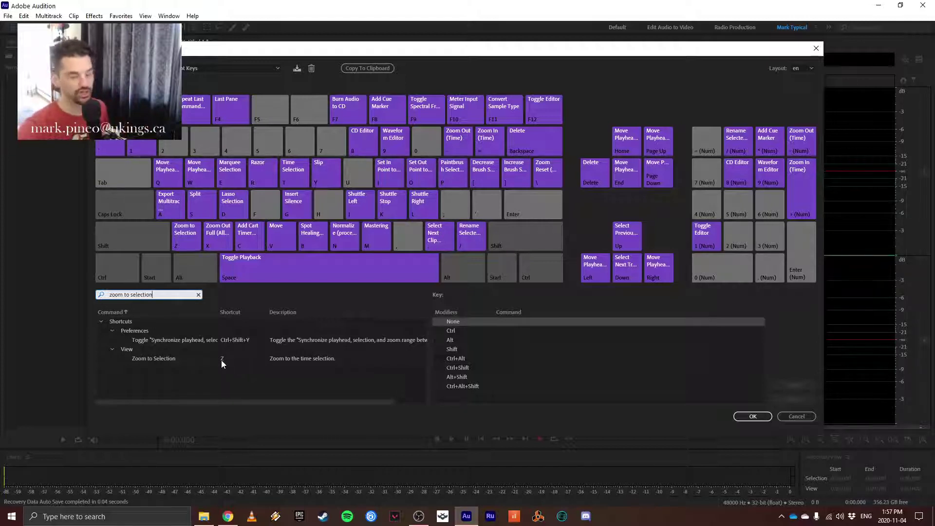
- Remove the shortcut of the Zoom to Selection command and assign Z to it again
left_click(222, 358)
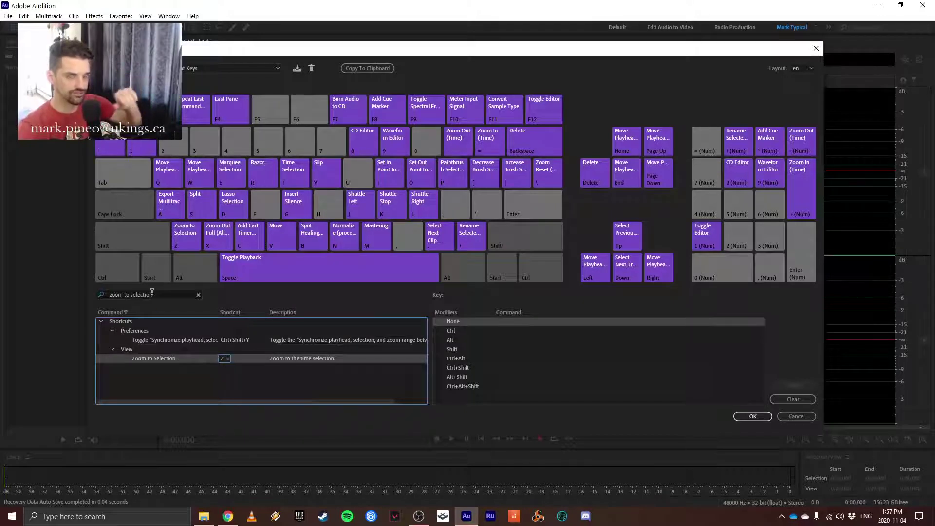
left_click(228, 359)
left_click(220, 358)
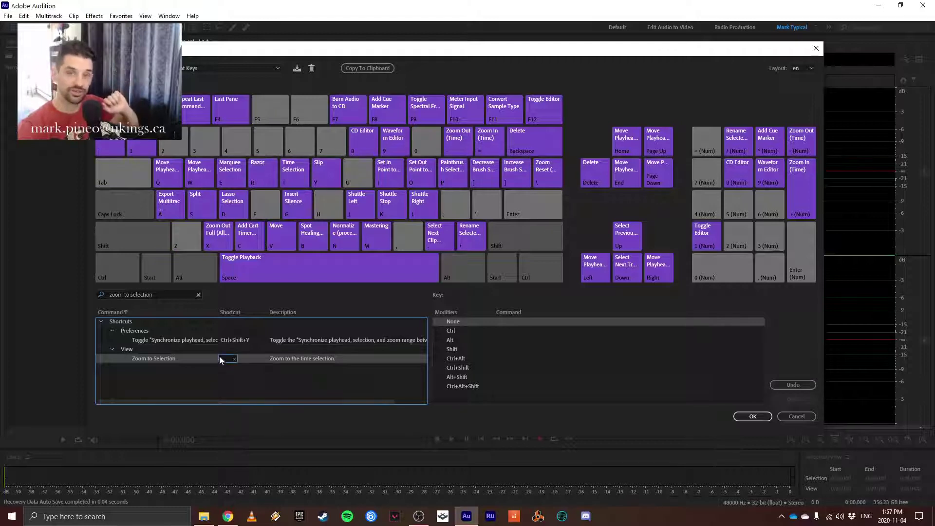
key("Escape")
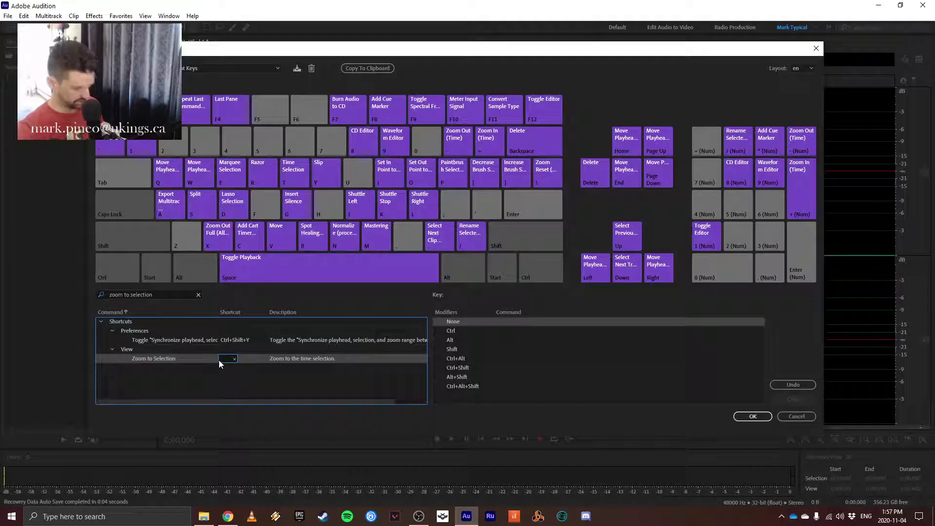
key("z")
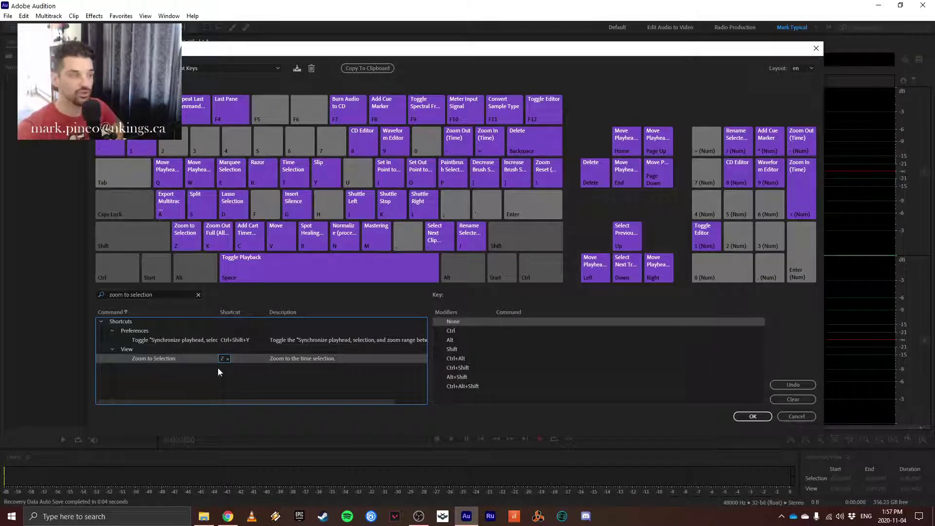
left_click(207, 381)
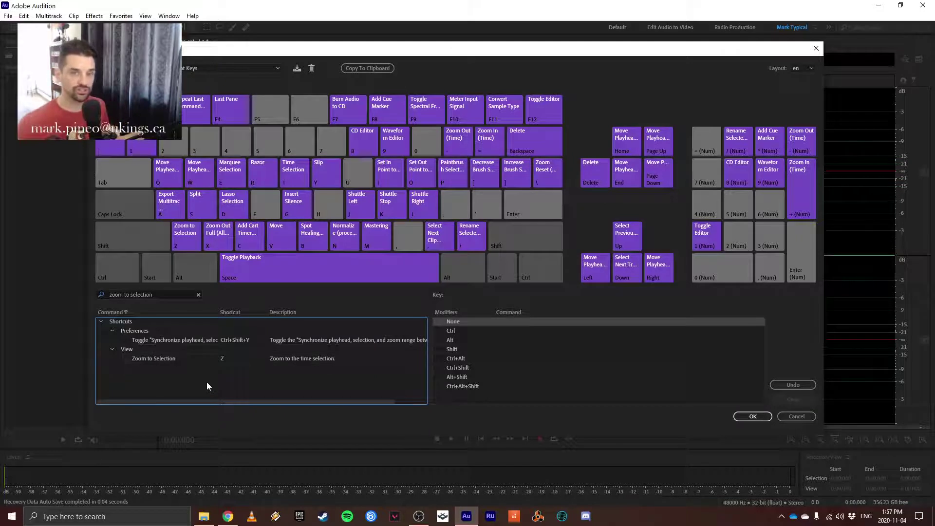
- Search the commands for "zoom out full" and reassign the Zoom Out Full (All Axes) shortcut to X
left_click(198, 295)
left_click(172, 294)
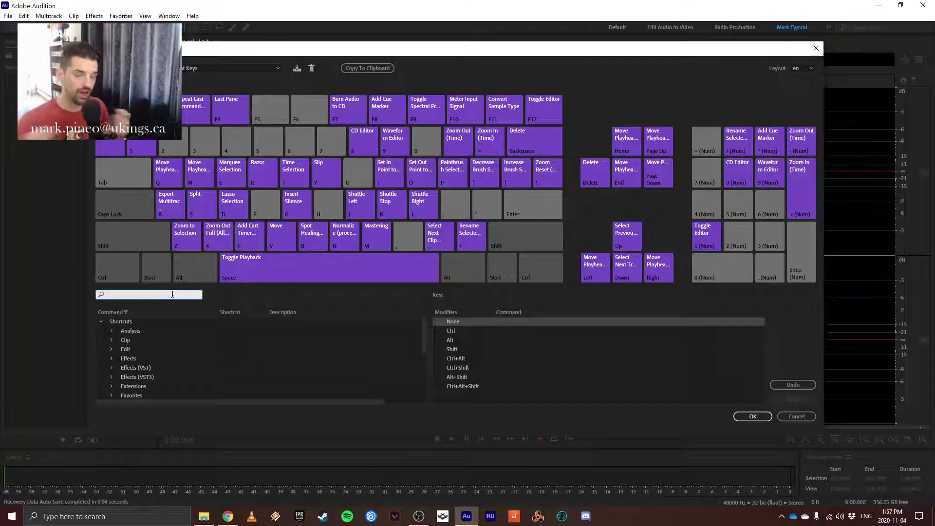
type("zoom o")
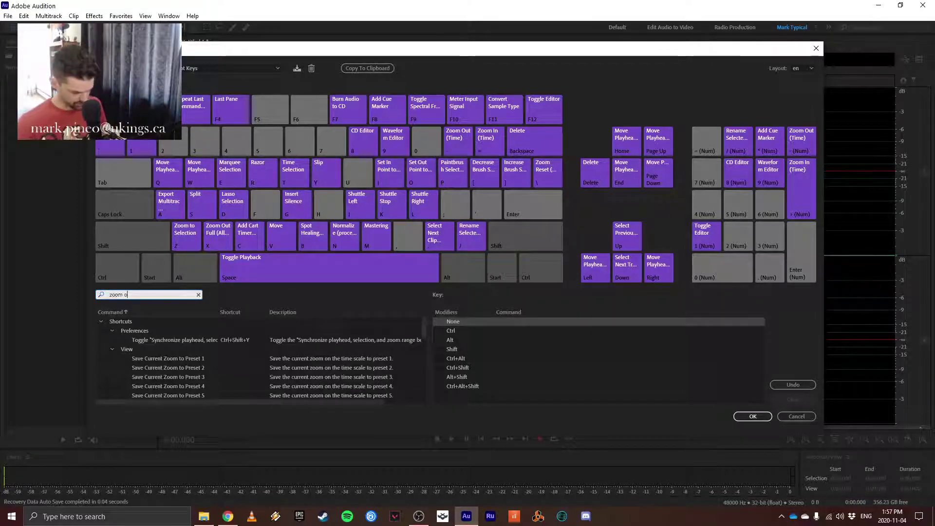
type("ut full")
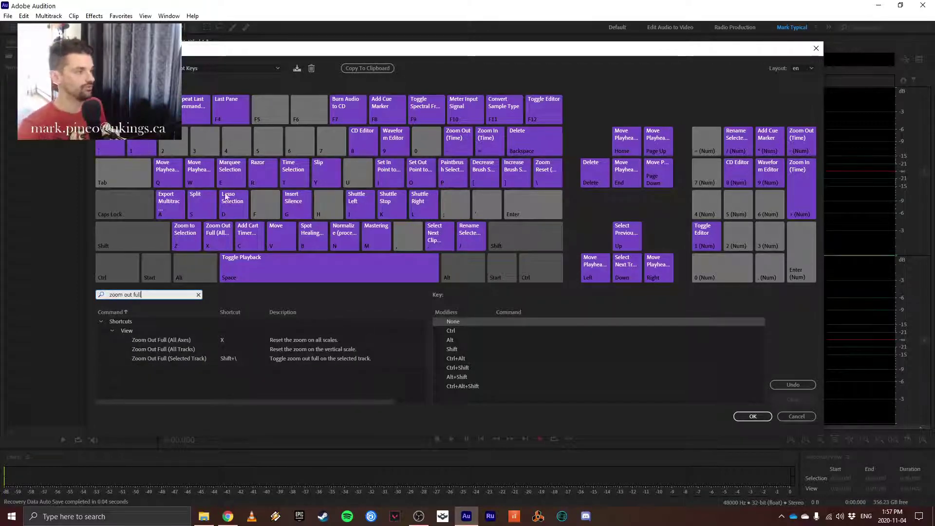
left_click(223, 341)
left_click(227, 341)
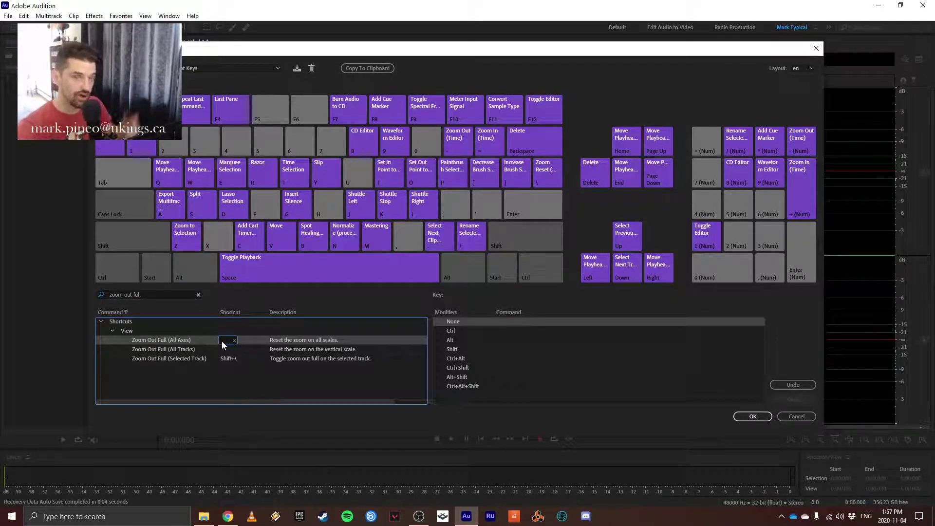
key("x")
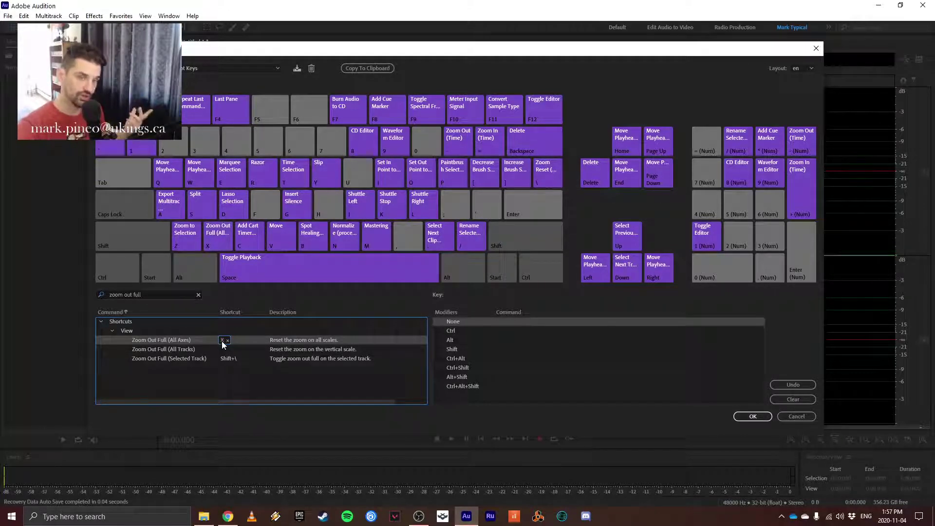
- Look up the shortcuts of the split and export commands by searching for "split" and "export entire"
left_click_drag(156, 294, 76, 295)
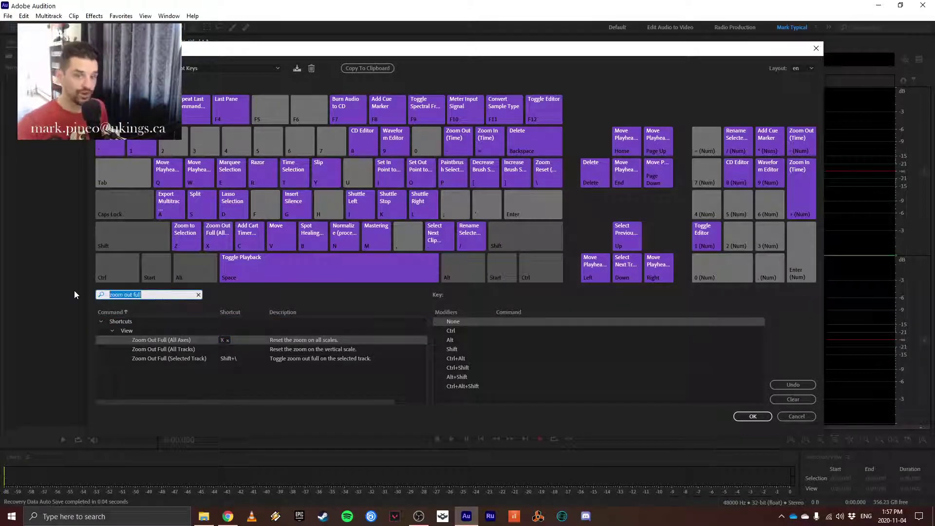
type("split")
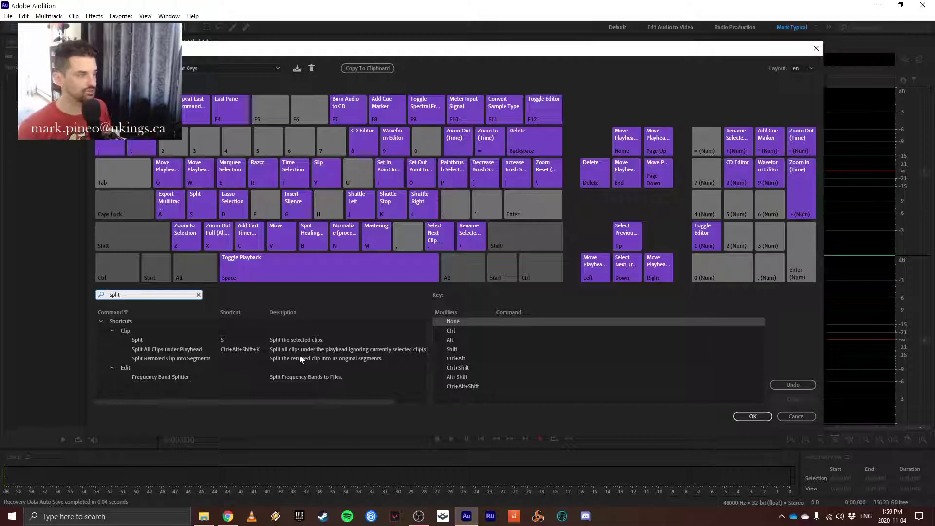
left_click(199, 295)
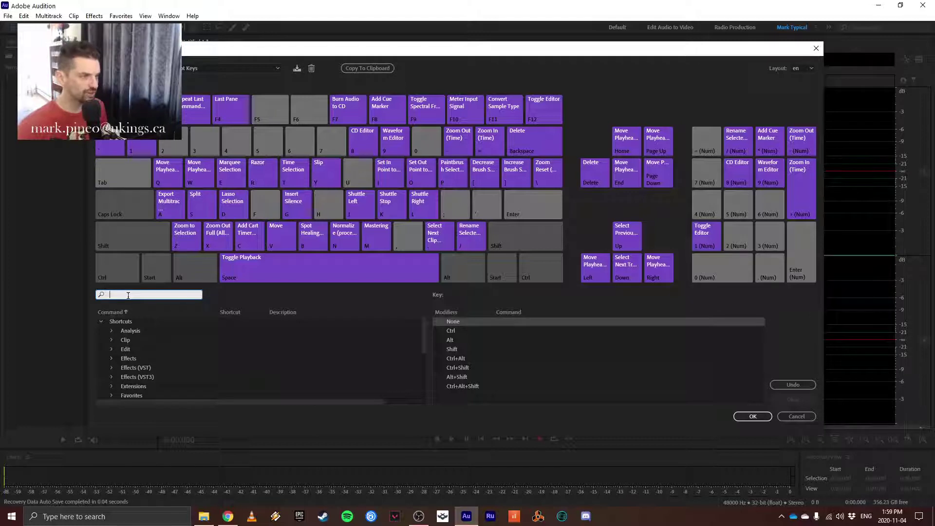
type("export en")
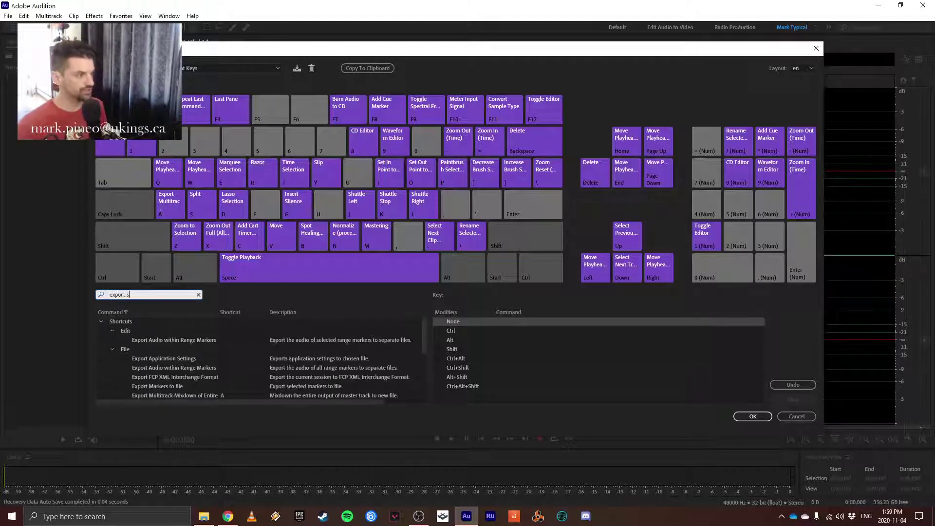
type("ture")
key("BackSpace")
key("BackSpace")
type("ire")
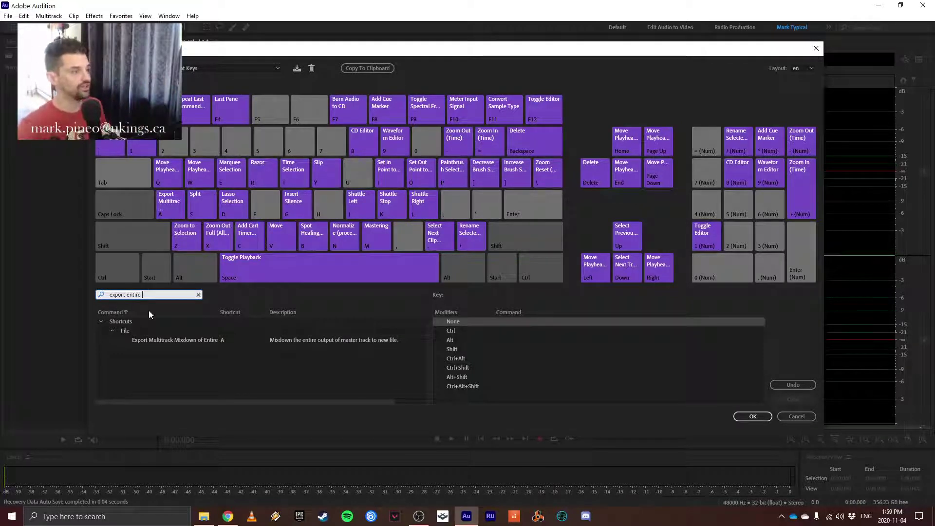
- Search the shortcut commands for "normali" to look up the Normalize (process) shortcut
left_click_drag(144, 295, 31, 293)
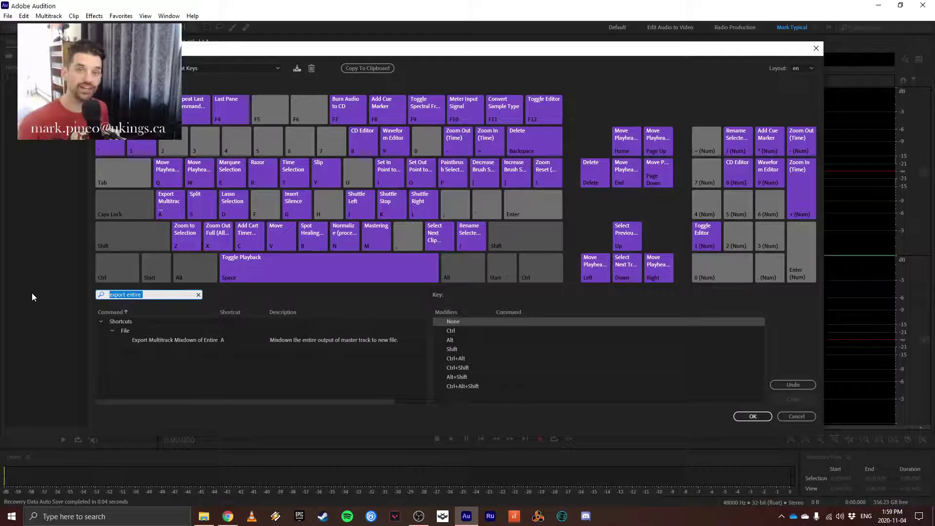
type("normalik")
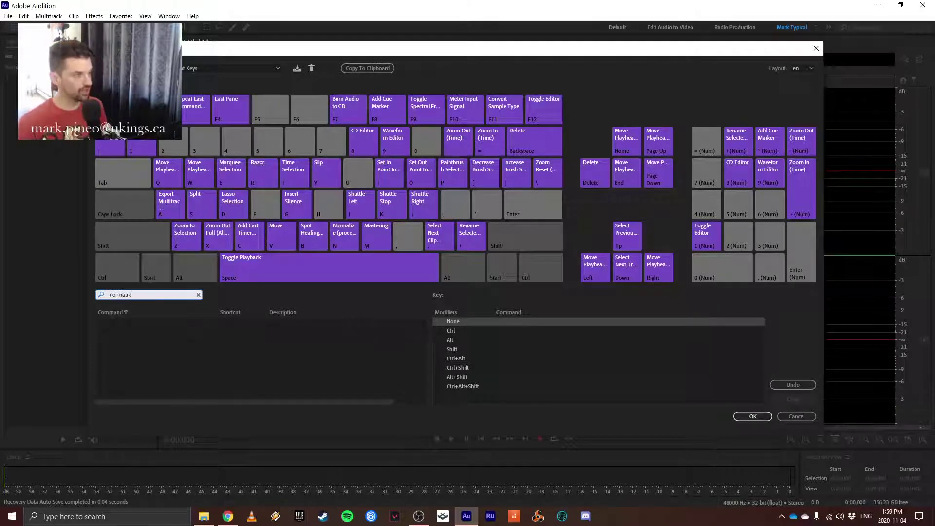
key("BackSpace")
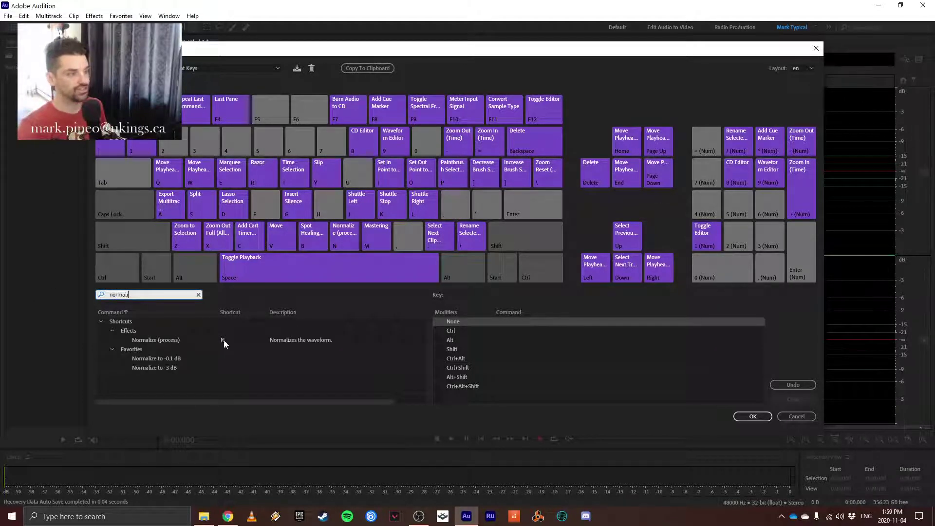